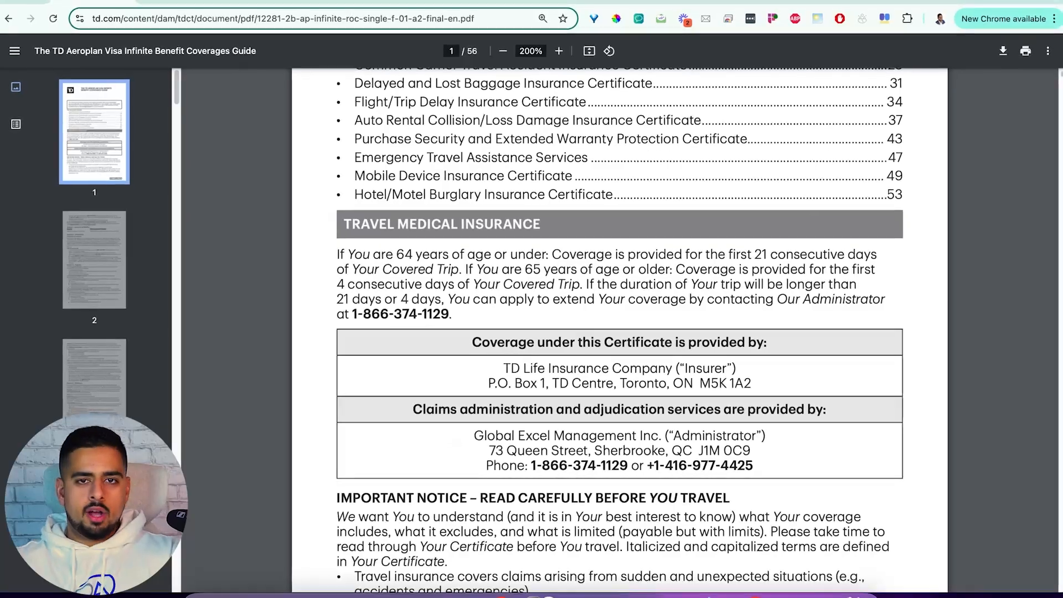
- Examine the contents list and the definitions on page 4 of the TD Aeroplan Visa Infinite Benefit Coverages Guide
{"action": "scroll", "coordinate": [464, 408], "scroll_direction": "up", "scroll_amount": 5}
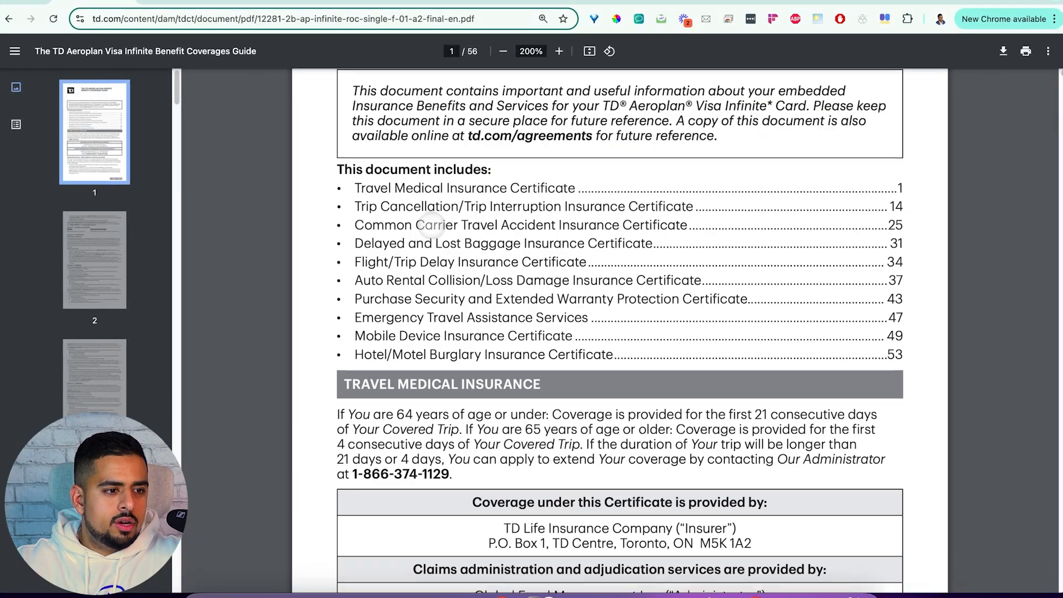
{"action": "scroll", "coordinate": [467, 343], "scroll_direction": "down", "scroll_amount": 20}
{"action": "scroll", "coordinate": [473, 279], "scroll_direction": "down", "scroll_amount": 9}
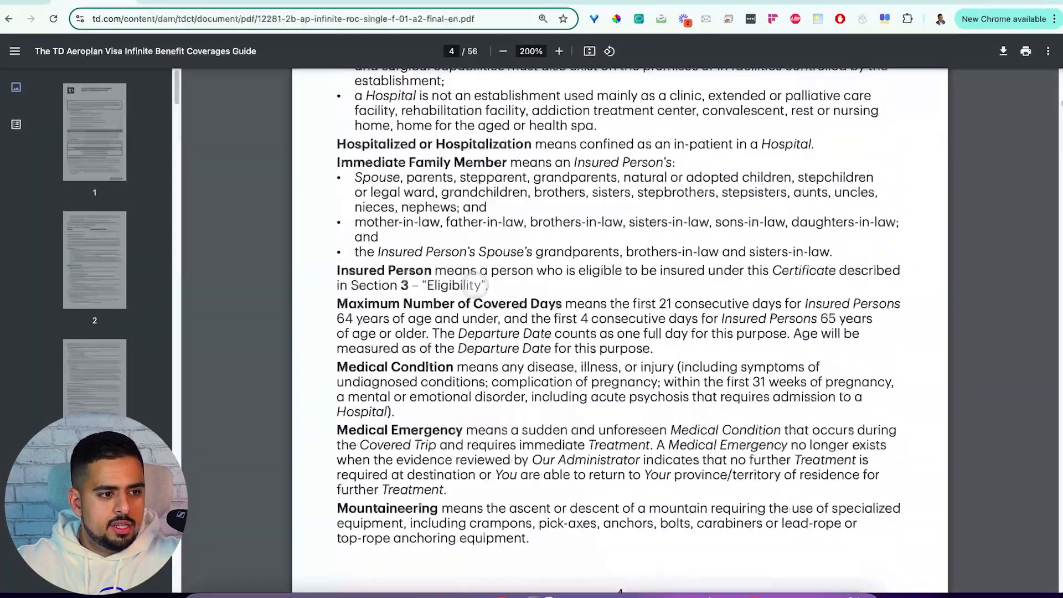
{"action": "scroll", "coordinate": [472, 286], "scroll_direction": "up", "scroll_amount": 1}
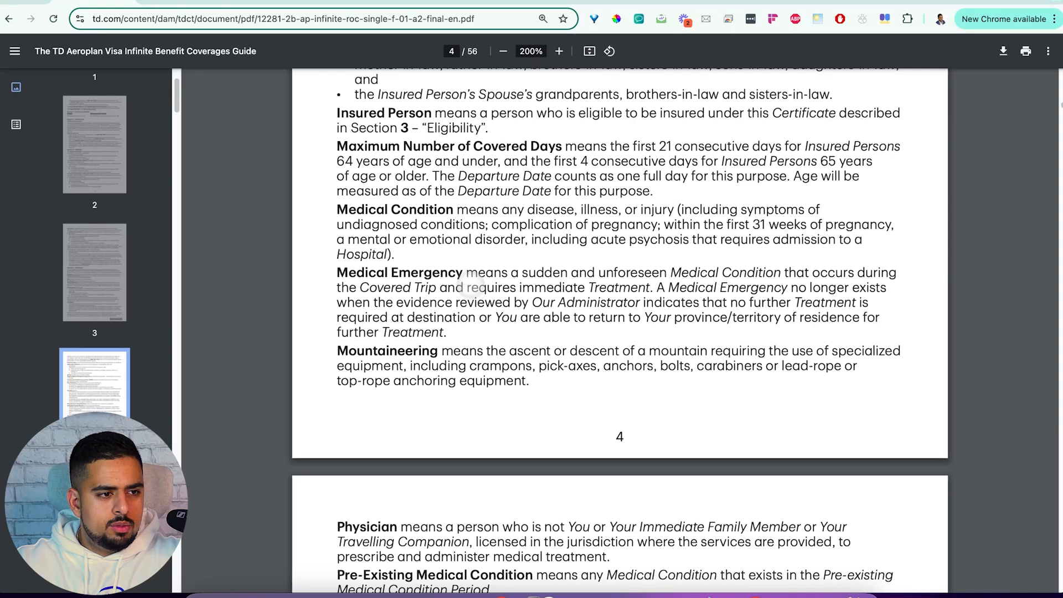
{"action": "scroll", "coordinate": [369, 152], "scroll_direction": "up", "scroll_amount": 3}
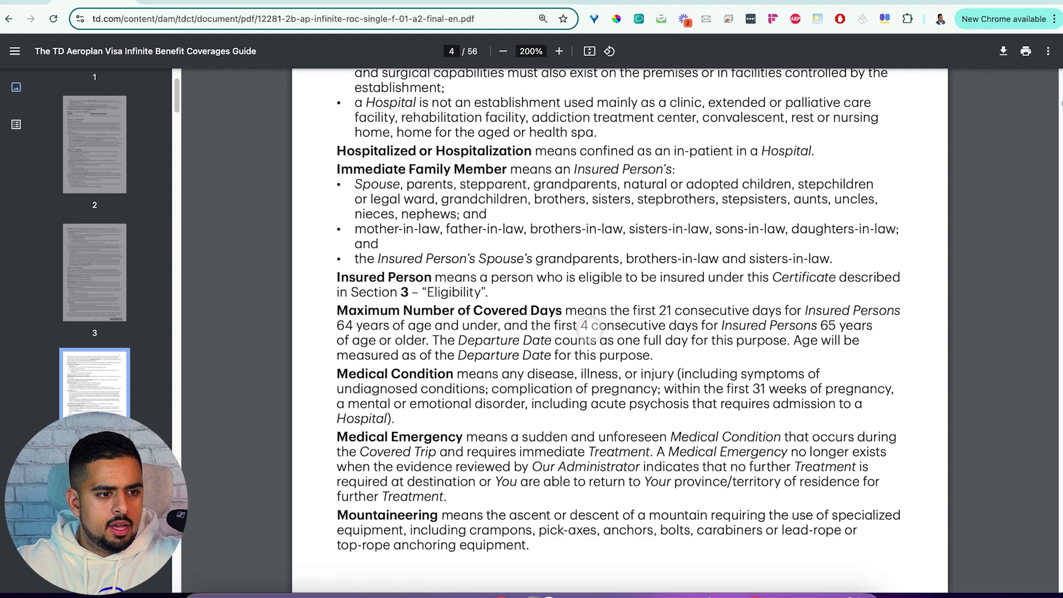
{"action": "scroll", "coordinate": [561, 336], "scroll_direction": "up", "scroll_amount": 3}
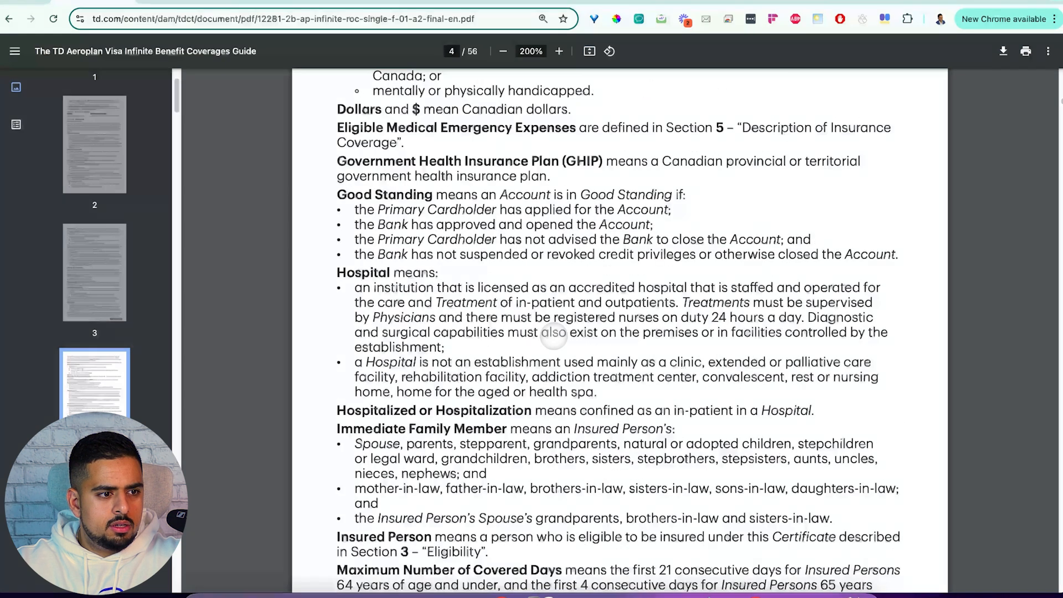
{"action": "scroll", "coordinate": [459, 321], "scroll_direction": "down", "scroll_amount": 1}
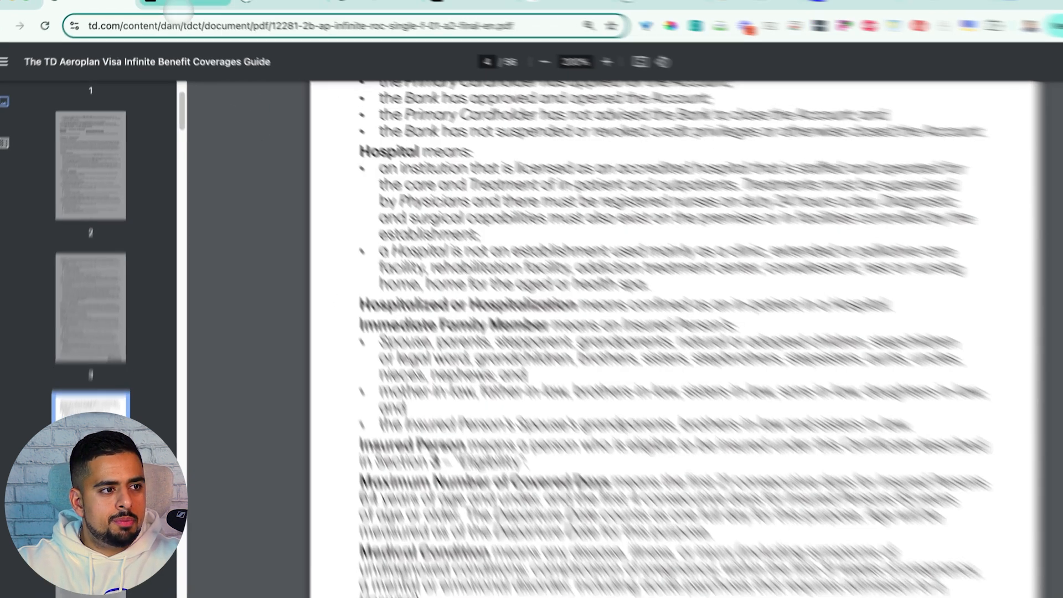
- Switch to Pinecone and create a new assistant named my-trial
{"action": "left_click", "coordinate": [173, 2]}
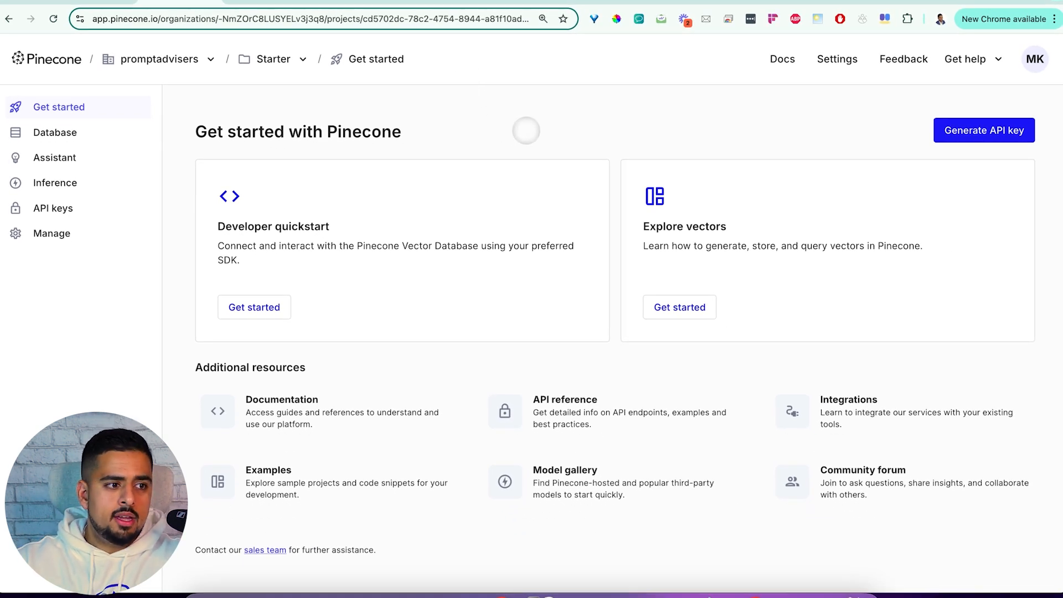
{"action": "left_click", "coordinate": [84, 160]}
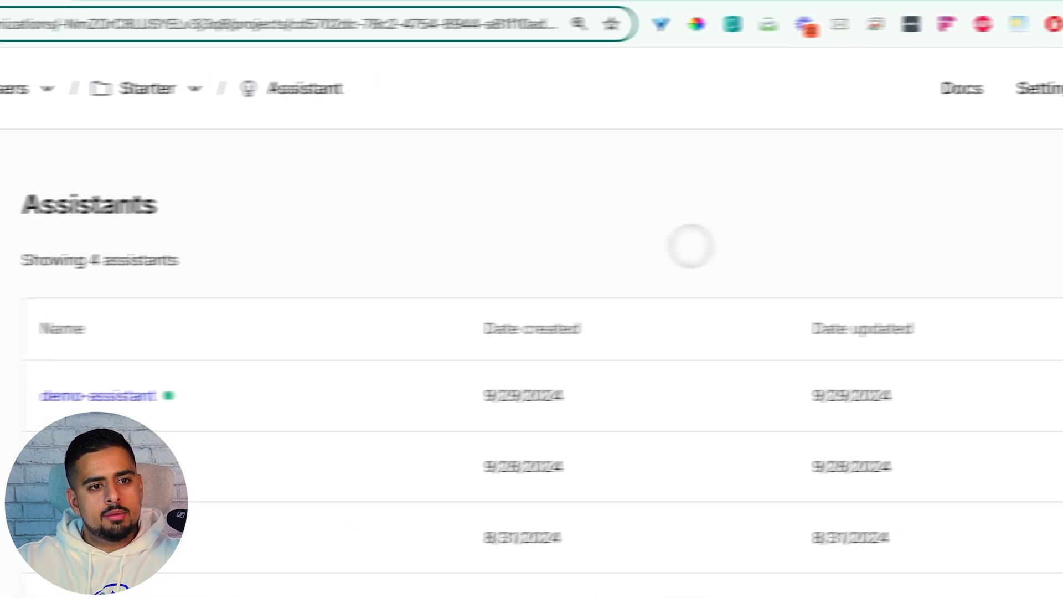
{"action": "left_click", "coordinate": [962, 193]}
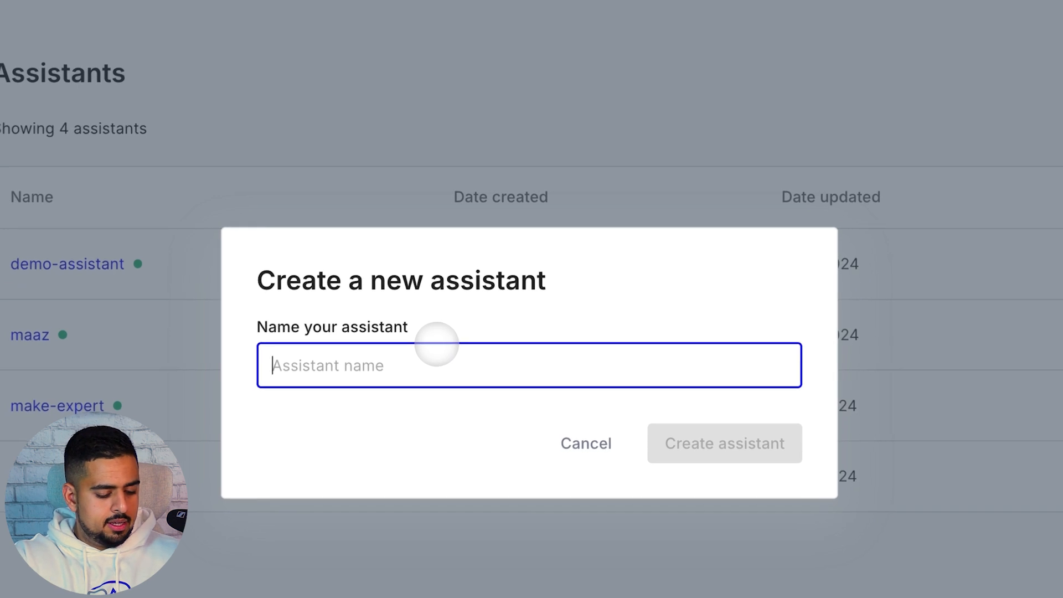
{"action": "type", "text": "my-trial"}
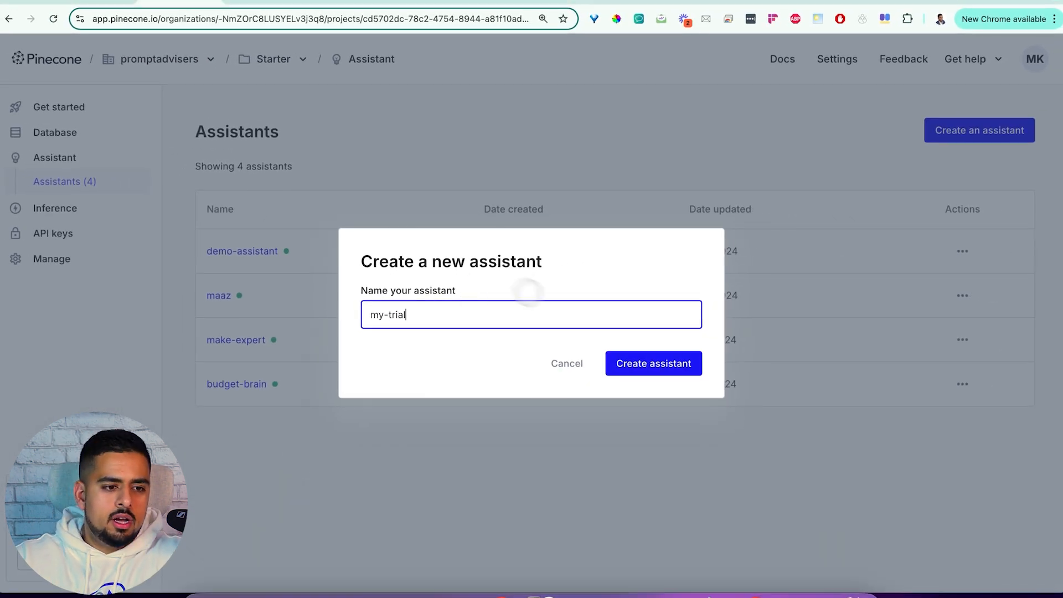
{"action": "left_click", "coordinate": [645, 364]}
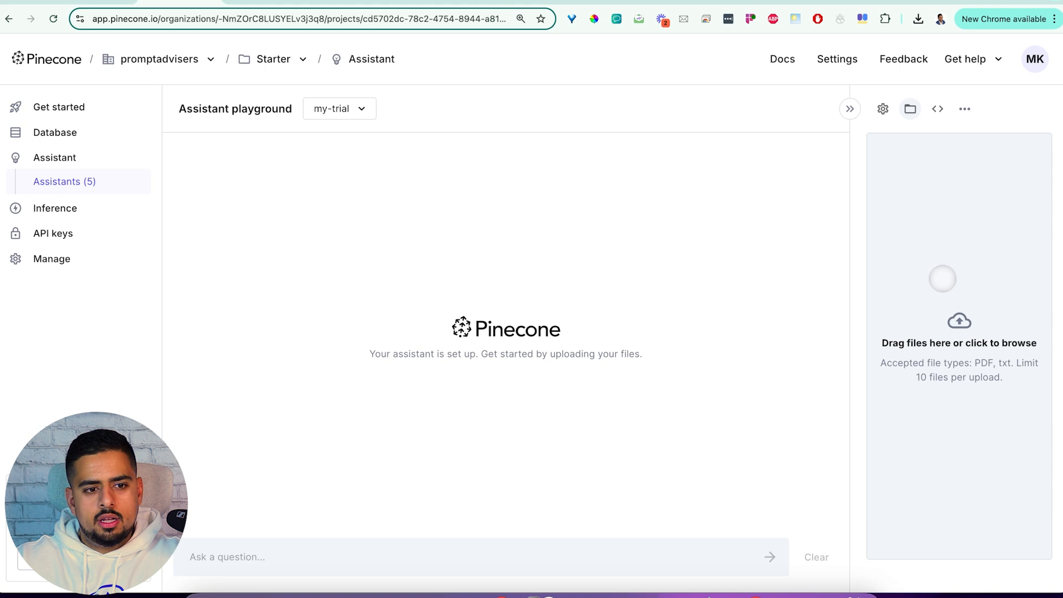
- Import TD.pdf from the Desktop folder into the my-trial assistant
{"action": "left_click", "coordinate": [942, 278]}
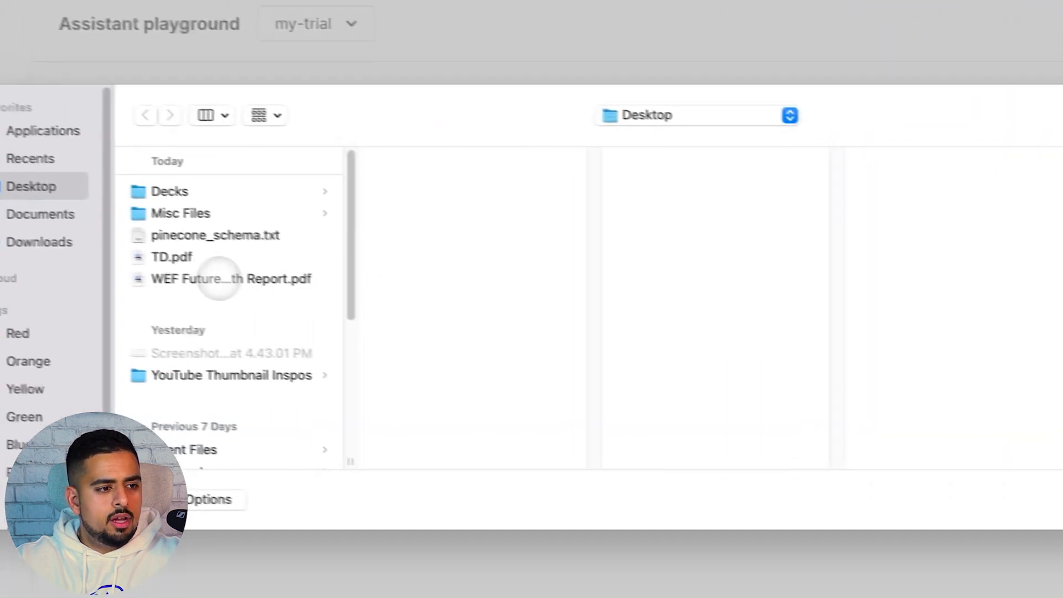
{"action": "left_click", "coordinate": [198, 258]}
{"action": "double_click", "coordinate": [198, 258]}
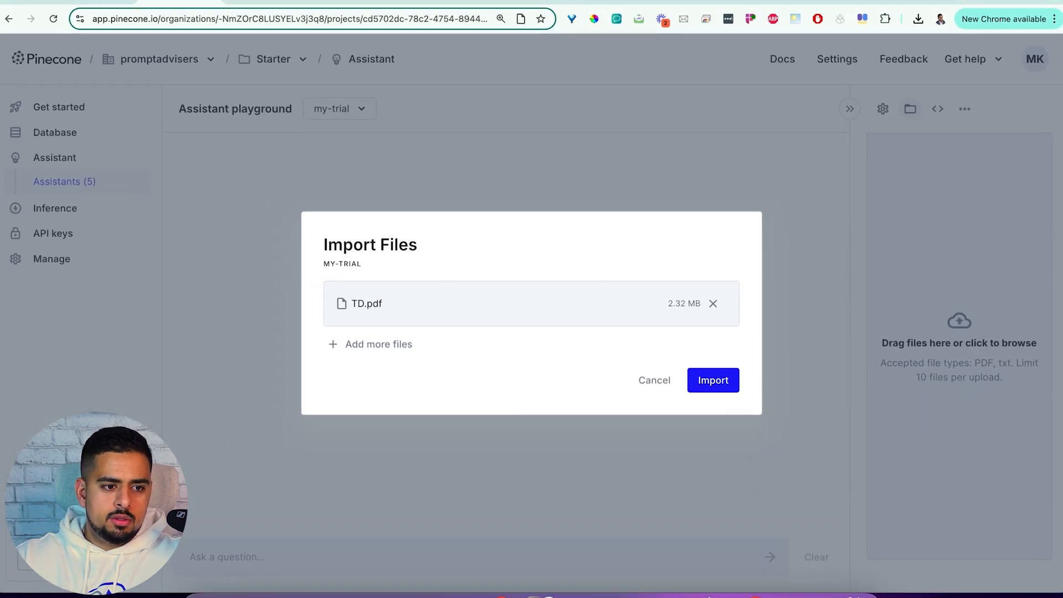
{"action": "left_click", "coordinate": [714, 378]}
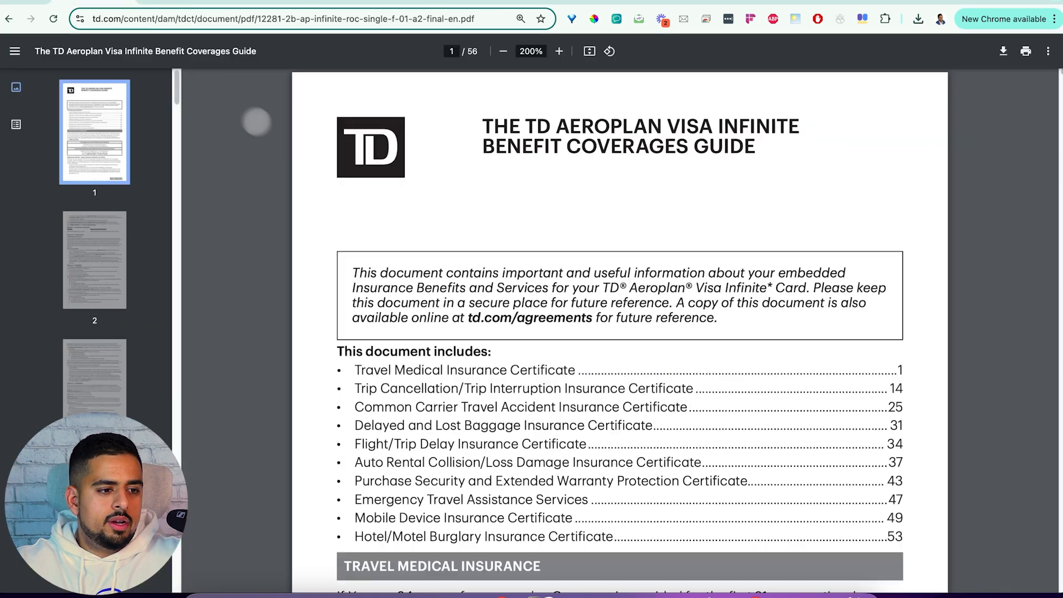
- Look through the TD benefit guide to page 6 and read the emergency relief of dental pain entry
{"action": "scroll", "coordinate": [260, 166], "scroll_direction": "down", "scroll_amount": 20}
{"action": "scroll", "coordinate": [267, 177], "scroll_direction": "down", "scroll_amount": 20}
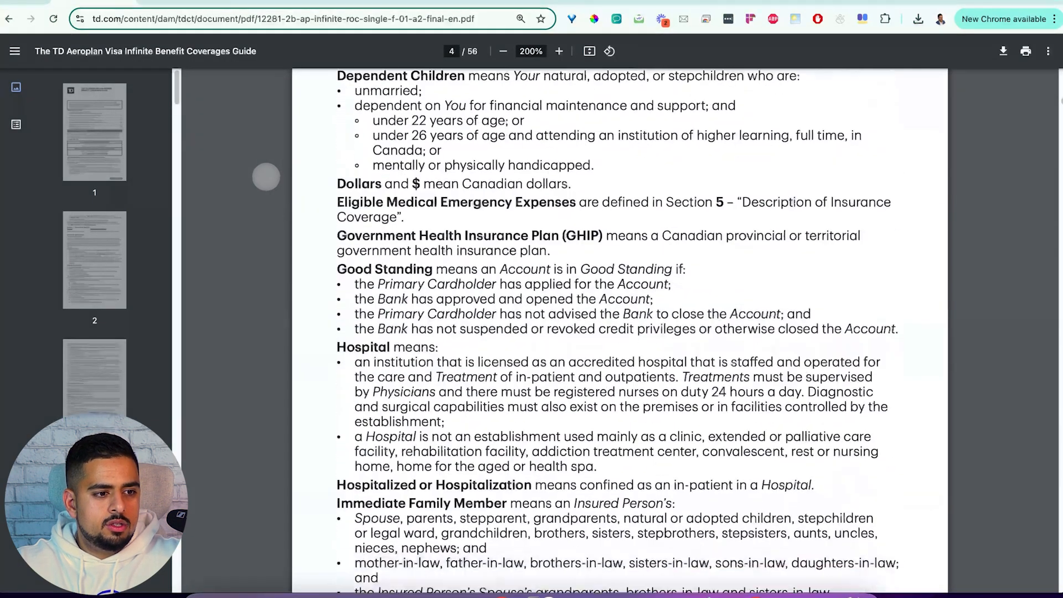
{"action": "scroll", "coordinate": [259, 176], "scroll_direction": "down", "scroll_amount": 5}
{"action": "scroll", "coordinate": [259, 177], "scroll_direction": "up", "scroll_amount": 7}
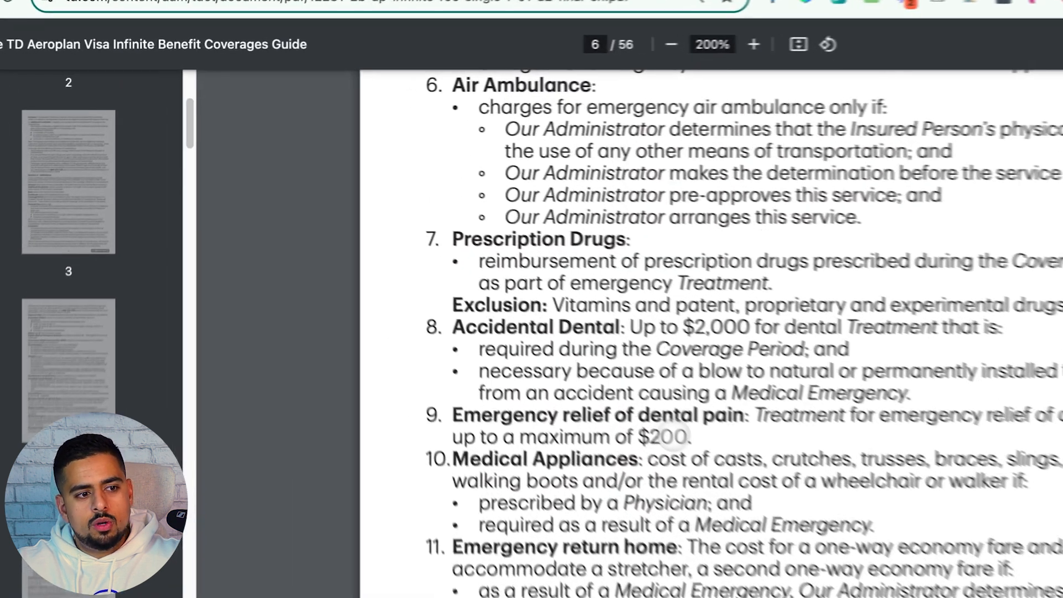
{"action": "left_click_drag", "start_coordinate": [514, 317], "coordinate": [486, 317]}
{"action": "left_click", "coordinate": [426, 317]}
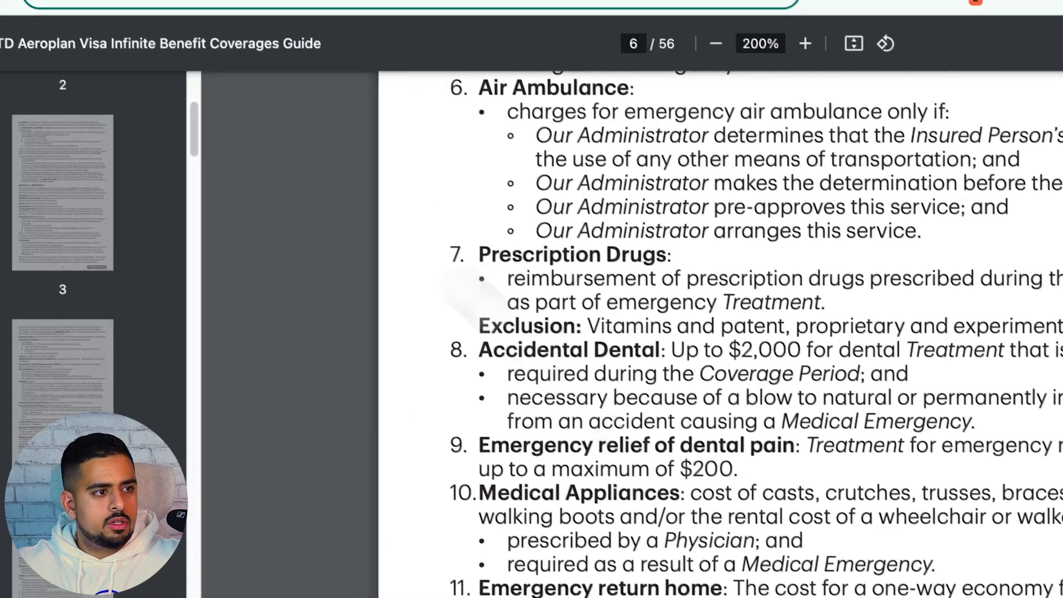
- Return to the Pinecone assistant and ask it "how much am i covered for dental pain if i travel?"
{"action": "left_click", "coordinate": [206, 12]}
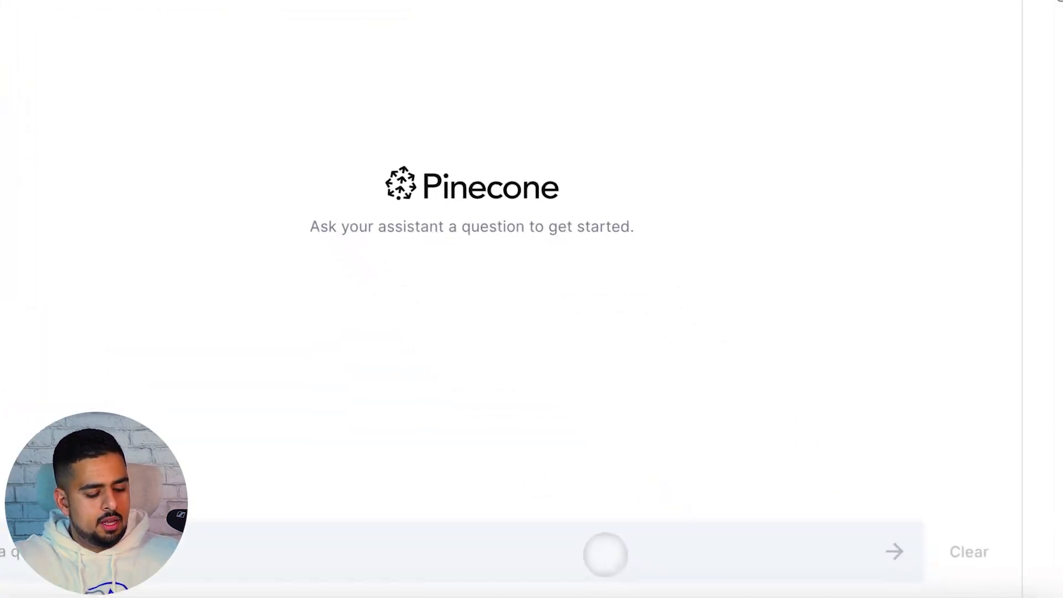
{"action": "left_click", "coordinate": [601, 550]}
{"action": "type", "text": "how mu"}
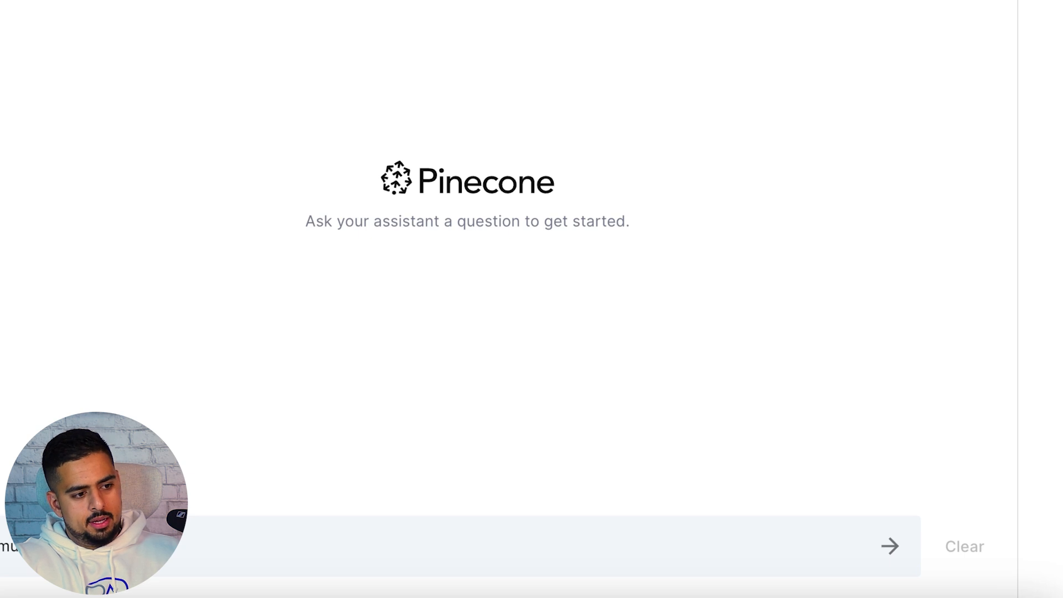
{"action": "type", "text": "ch am i covered for dental pain i"}
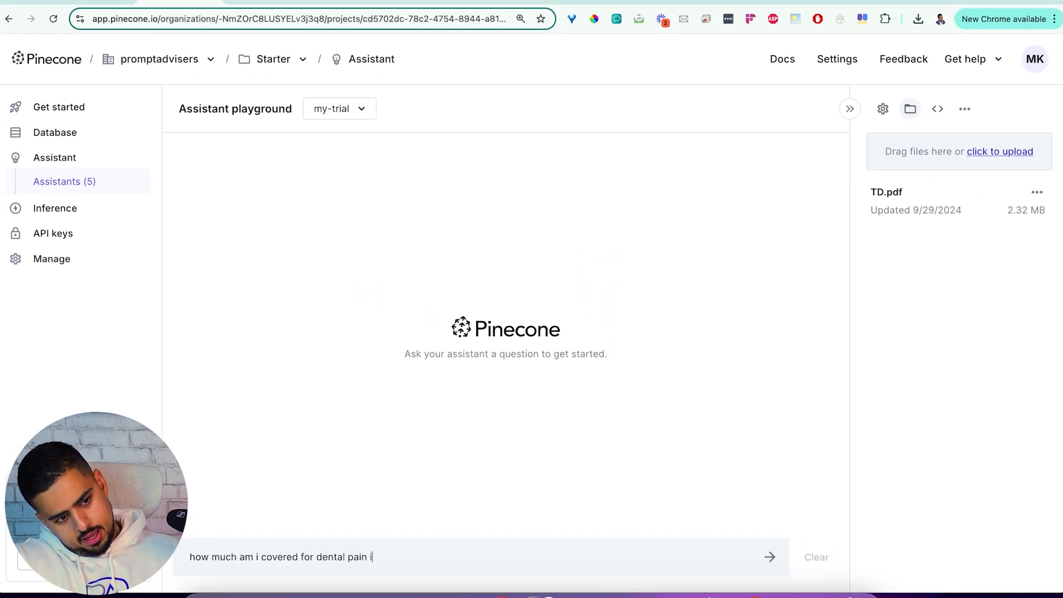
{"action": "type", "text": "f i travel?"}
{"action": "key", "text": "Return"}
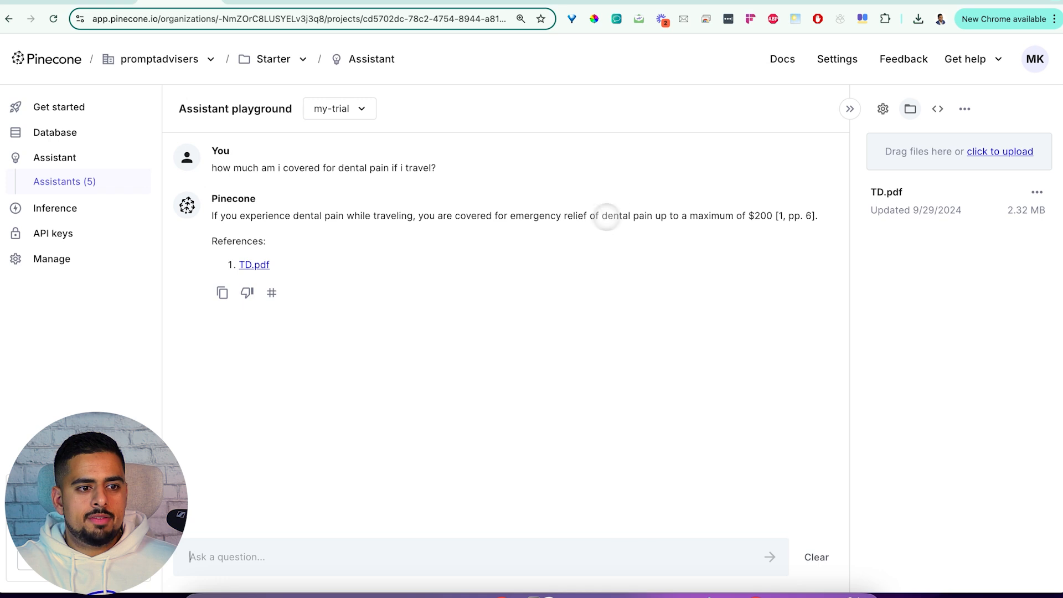
- Compare the assistant's dental pain answer with the matching entry on page 6 of the TD guide
{"action": "left_click_drag", "start_coordinate": [755, 216], "coordinate": [768, 217]}
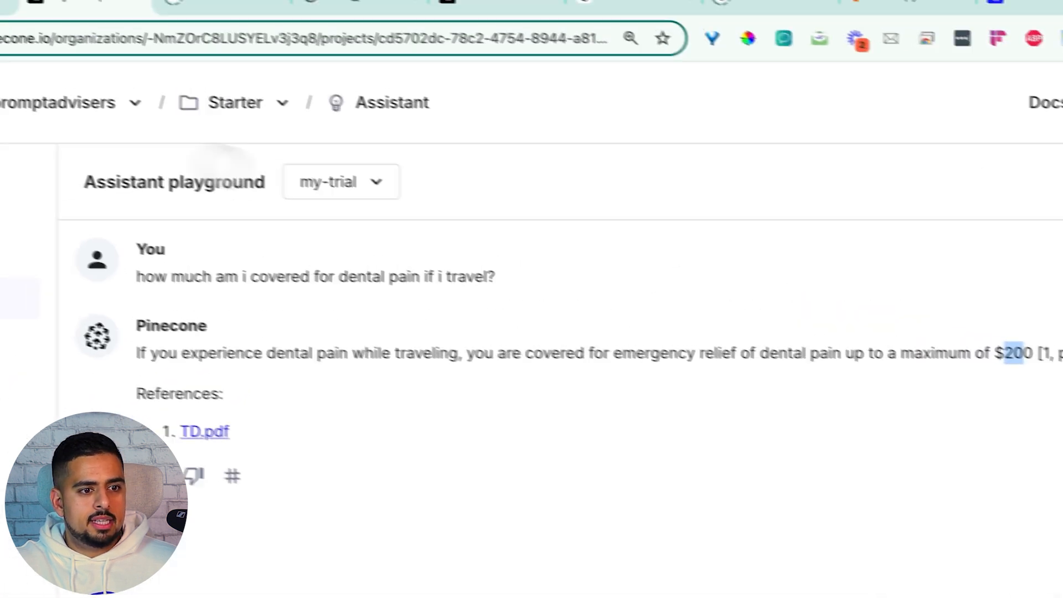
{"action": "left_click", "coordinate": [860, 305]}
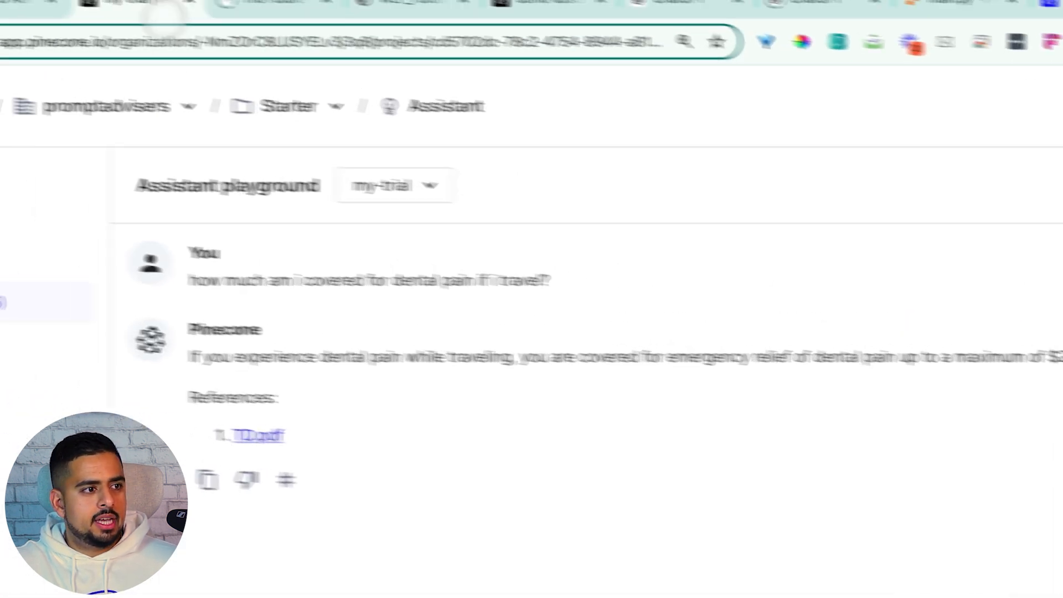
{"action": "left_click", "coordinate": [831, 319]}
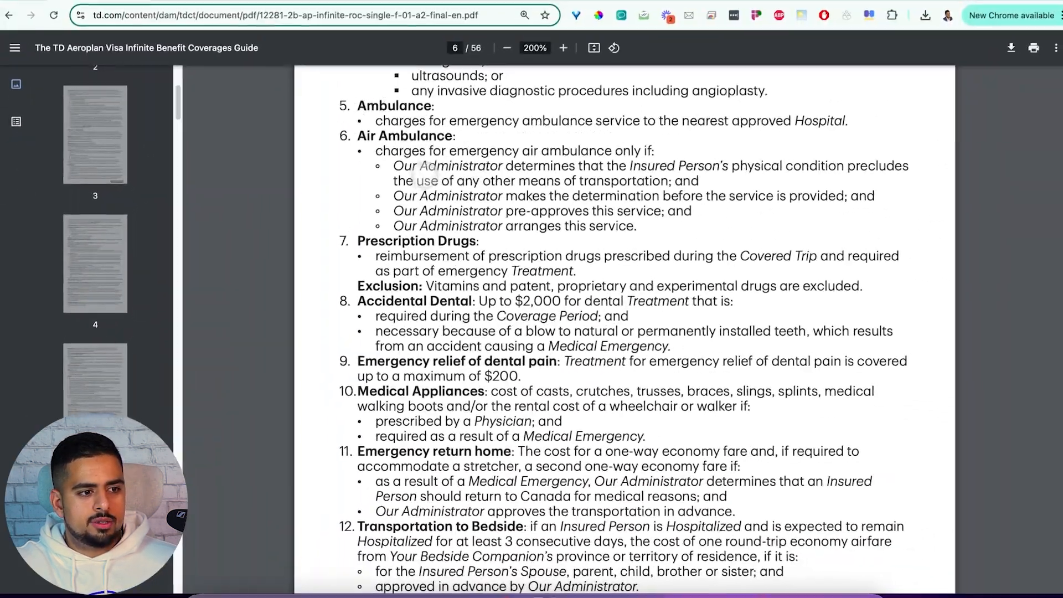
{"action": "scroll", "coordinate": [492, 369], "scroll_direction": "down", "scroll_amount": 5}
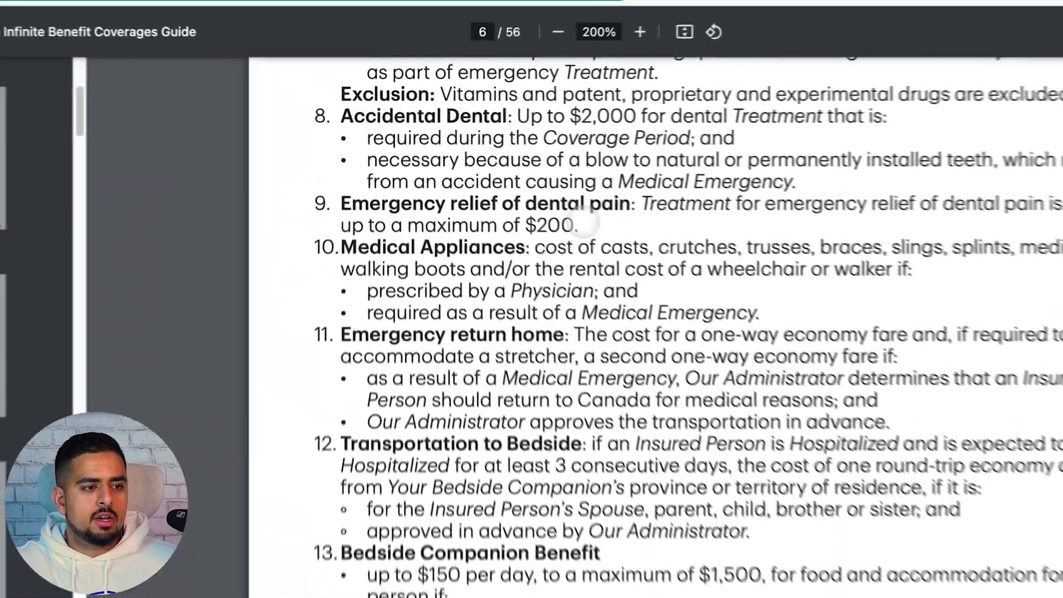
{"action": "left_click_drag", "start_coordinate": [518, 170], "coordinate": [390, 181]}
{"action": "left_click", "coordinate": [392, 180]}
{"action": "left_click_drag", "start_coordinate": [350, 219], "coordinate": [627, 238]}
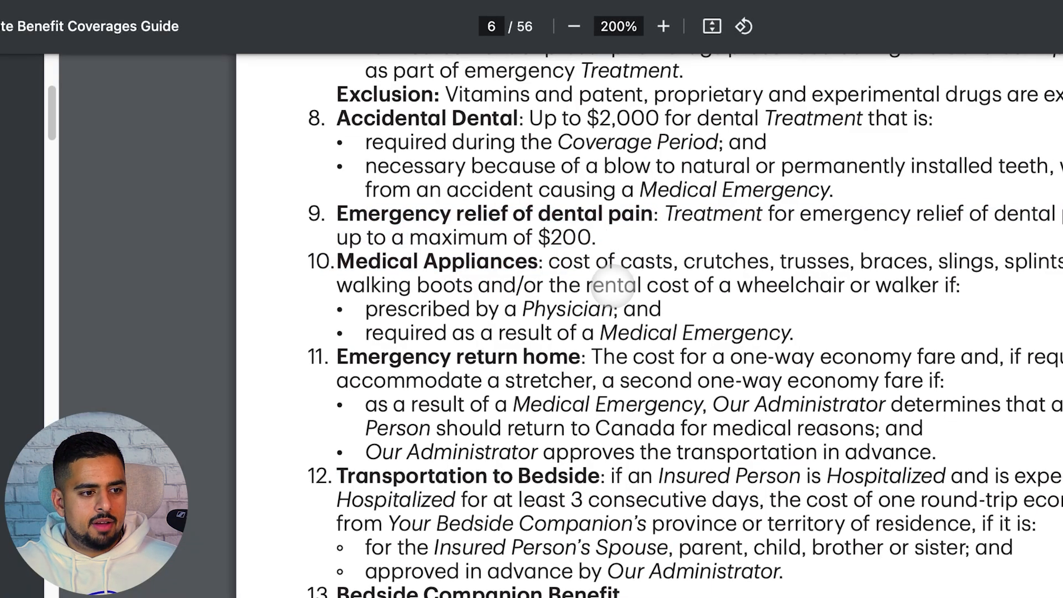
- Skim the guide's following pages, then ask the Pinecone assistant "number to submit claim?"
{"action": "scroll", "coordinate": [611, 285], "scroll_direction": "down", "scroll_amount": 15}
{"action": "scroll", "coordinate": [581, 301], "scroll_direction": "up", "scroll_amount": 5}
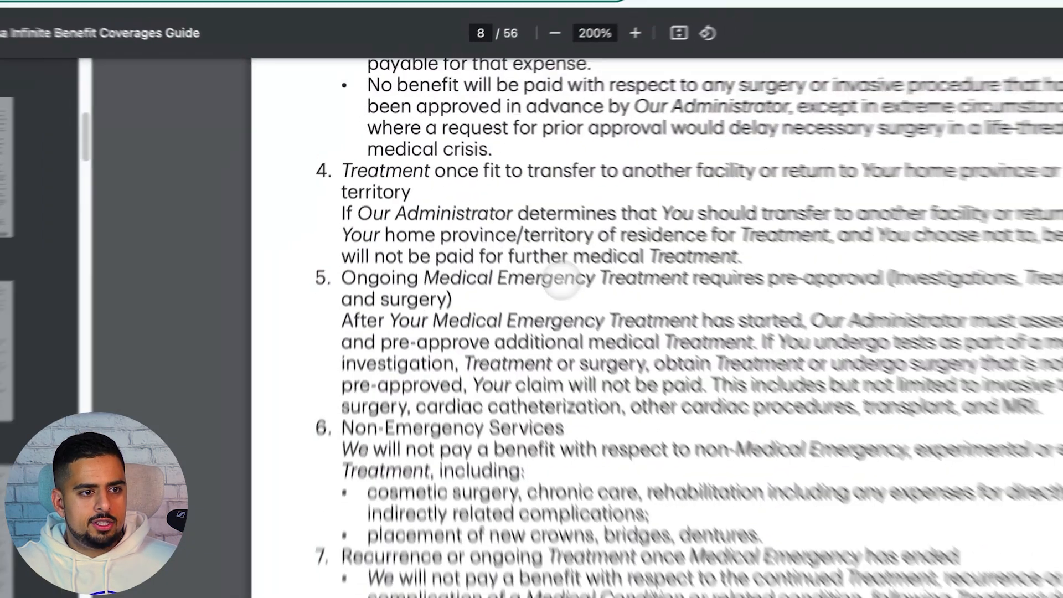
{"action": "scroll", "coordinate": [581, 300], "scroll_direction": "down", "scroll_amount": 20}
{"action": "scroll", "coordinate": [498, 229], "scroll_direction": "down", "scroll_amount": 12}
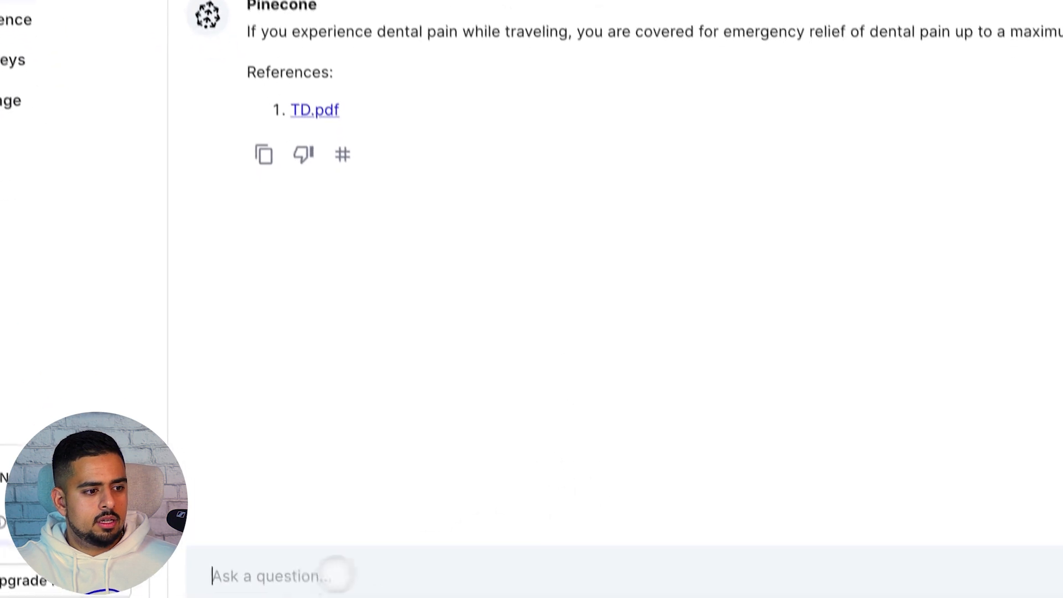
{"action": "type", "text": "number to subm"}
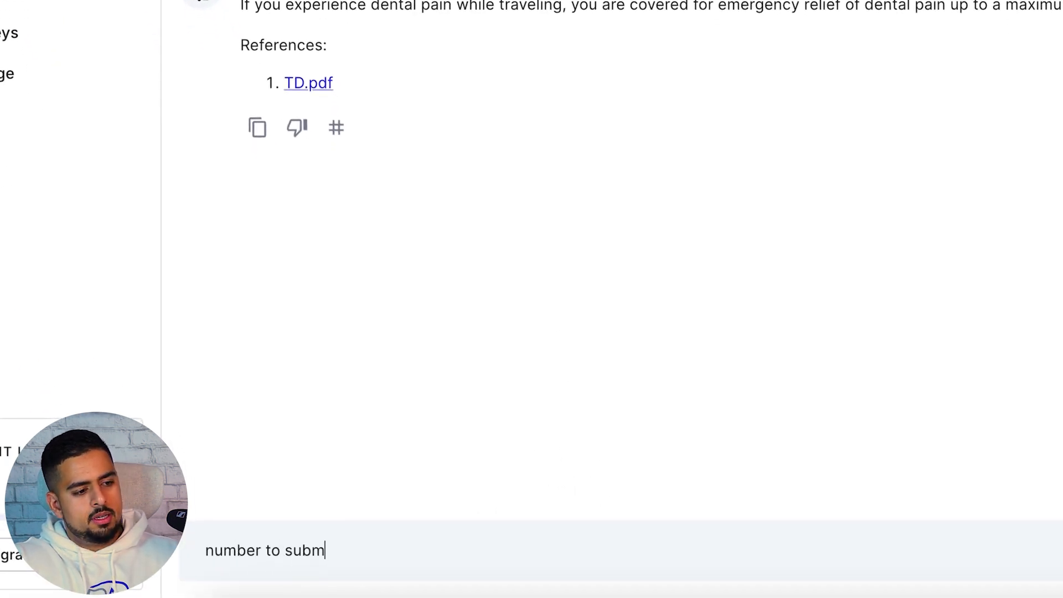
{"action": "type", "text": "it"}
{"action": "type", "text": "claim?"}
{"action": "key", "text": "Return"}
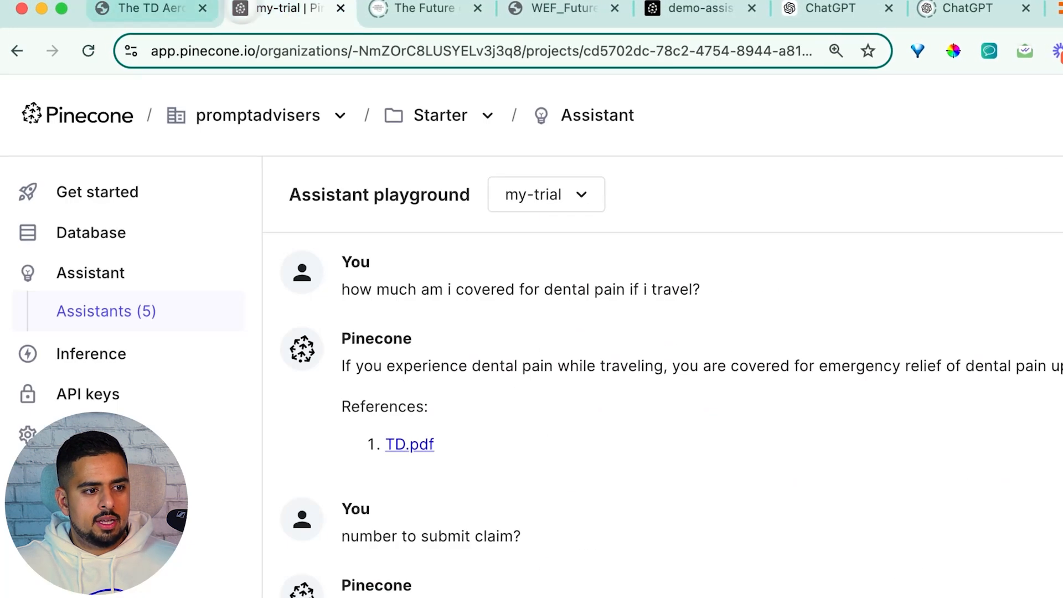
- Check the pages cited in the claim answer against the claim submission section on pages 11 and 12 of the guide
{"action": "left_click_drag", "start_coordinate": [627, 597], "coordinate": [688, 597]}
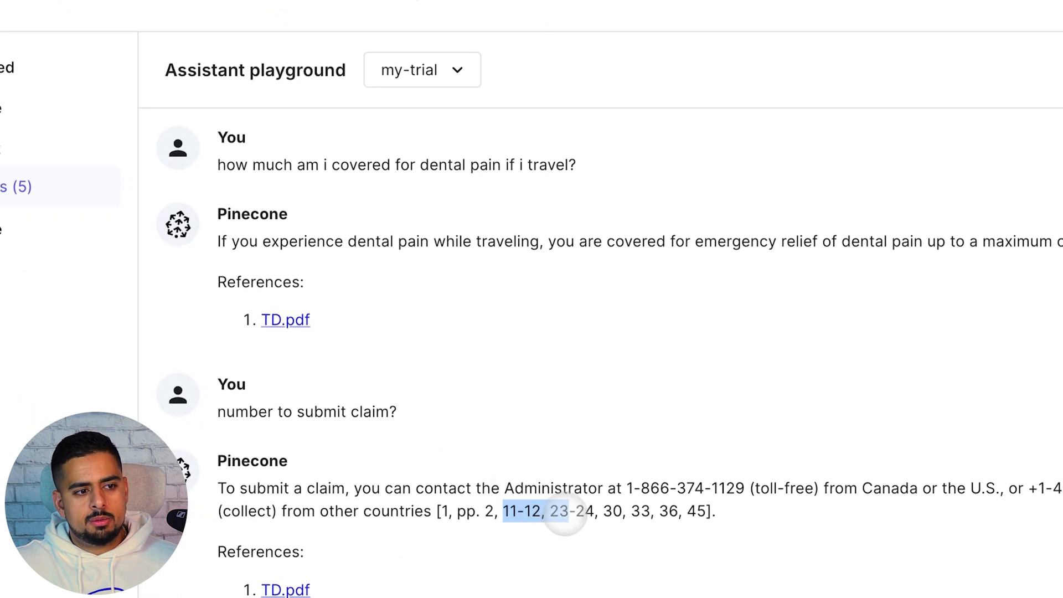
{"action": "left_click_drag", "start_coordinate": [564, 519], "coordinate": [544, 519]}
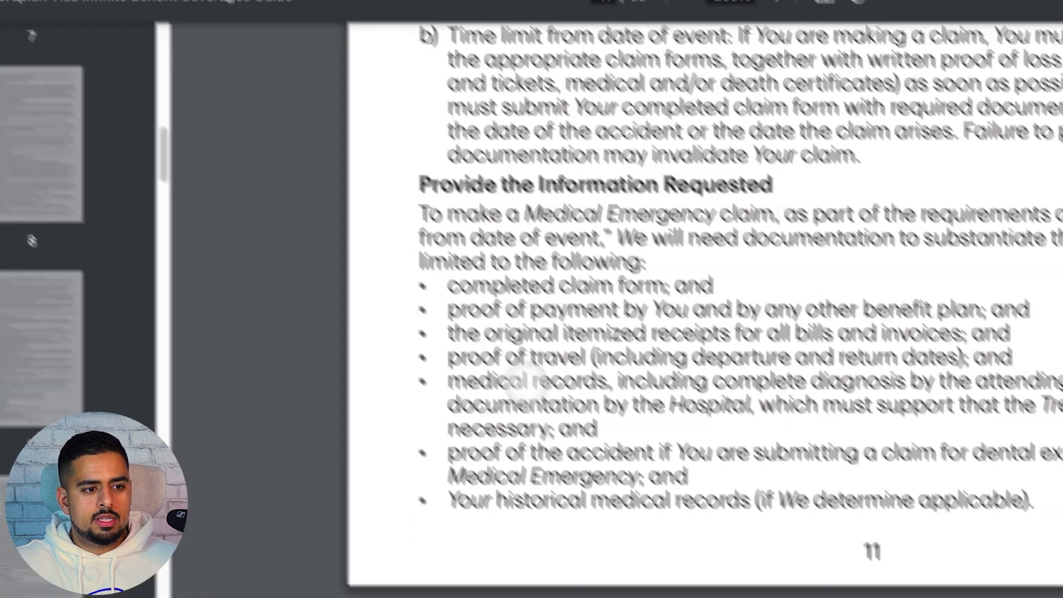
{"action": "scroll", "coordinate": [487, 324], "scroll_direction": "down", "scroll_amount": 5}
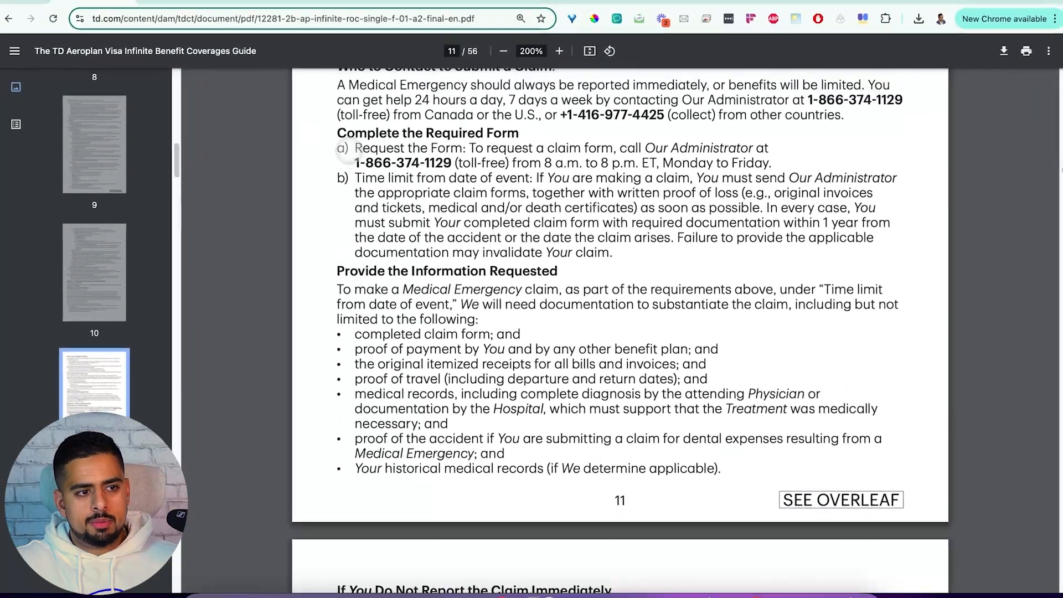
{"action": "scroll", "coordinate": [346, 150], "scroll_direction": "down", "scroll_amount": 5}
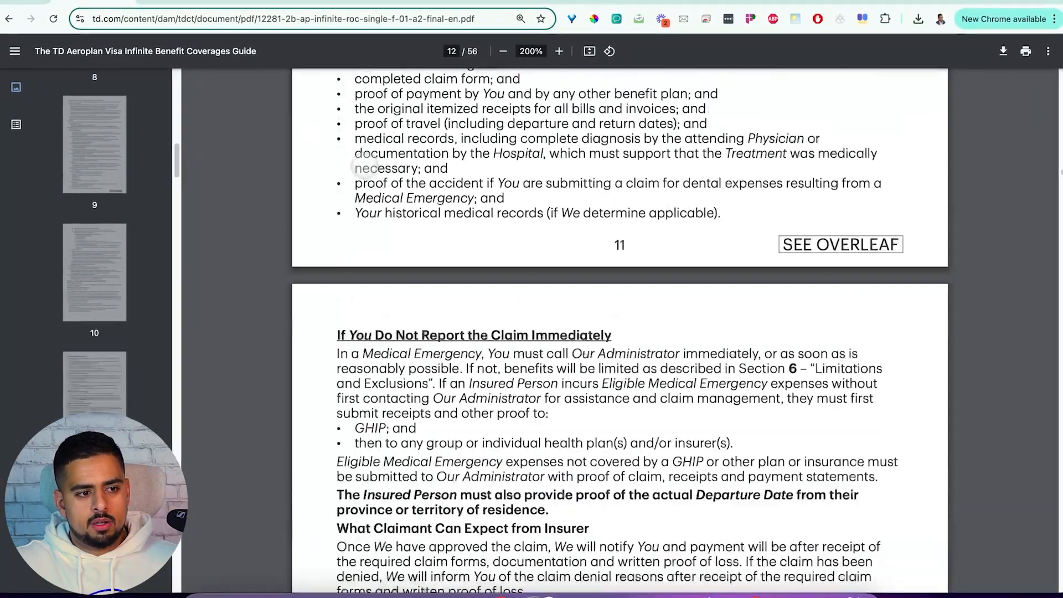